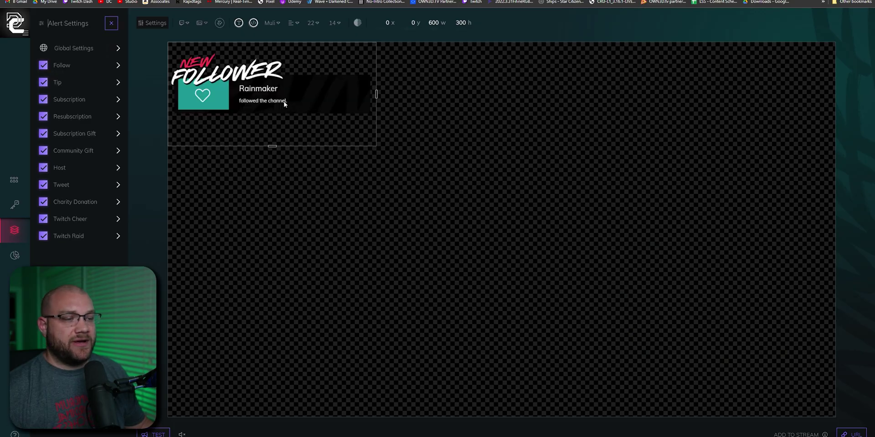
Step: Centre the follower alert on the canvas and save the Rainmaker Test 2 URL overlay
drag(283, 102, 770, 383)
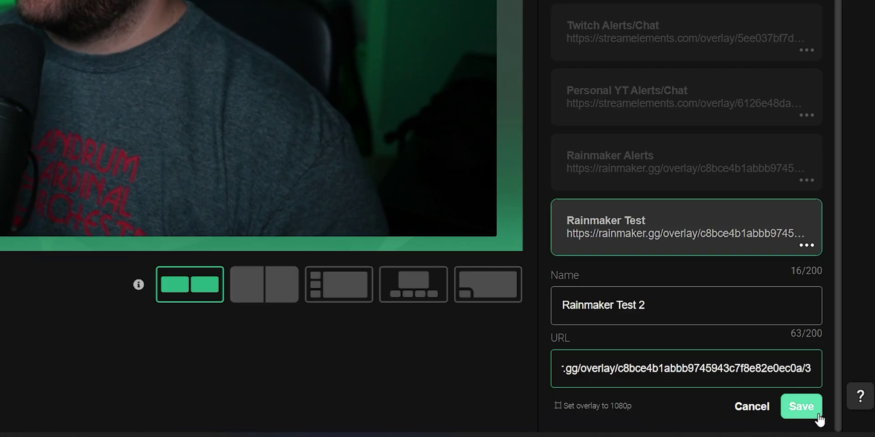
click(802, 406)
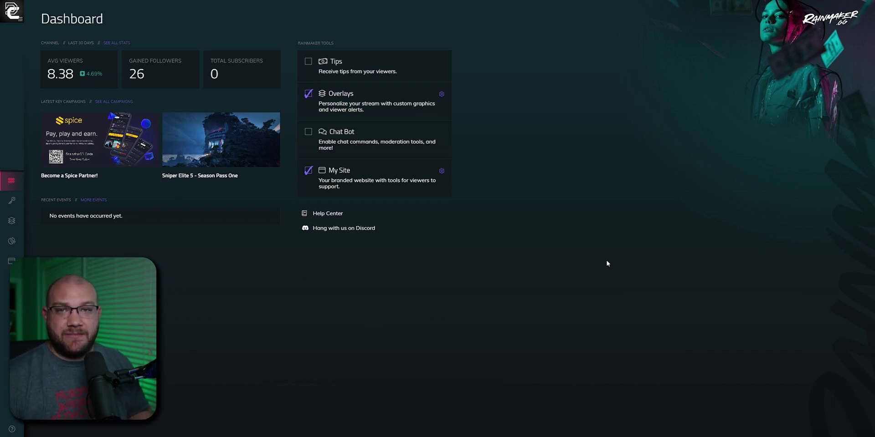
Step: From the overlays list, start a new overlay named Studio Test 2
click(15, 227)
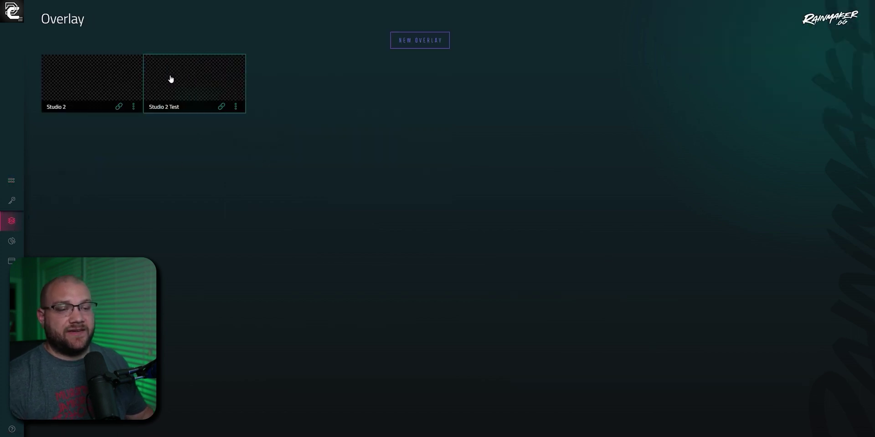
click(195, 102)
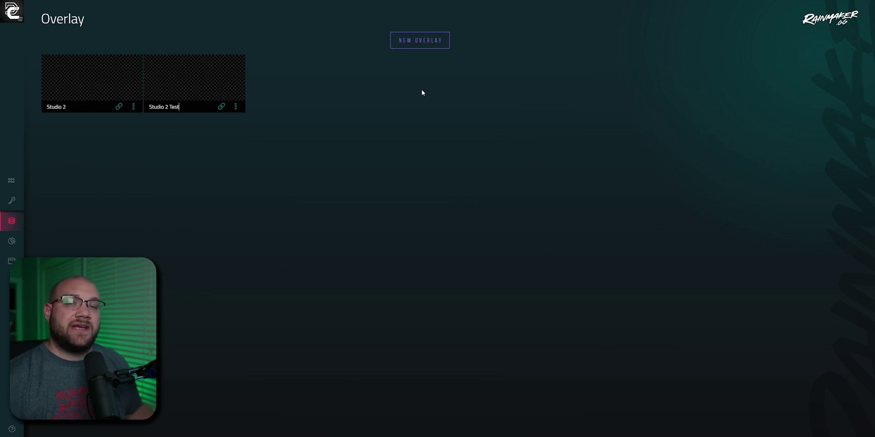
click(415, 40)
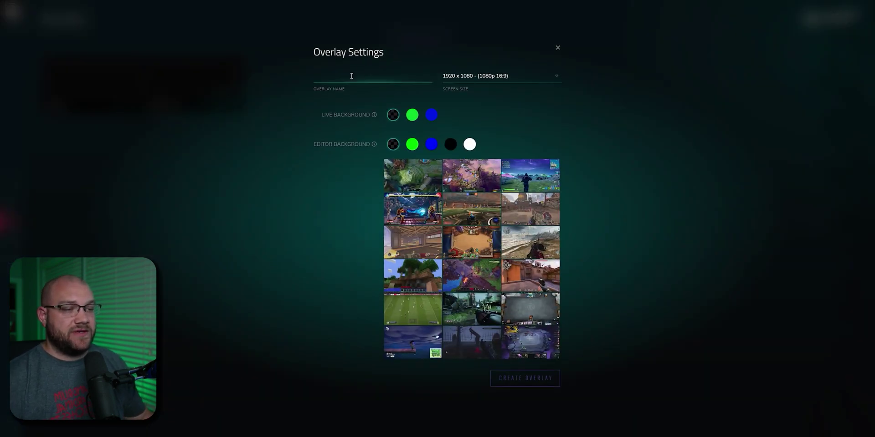
click(351, 76)
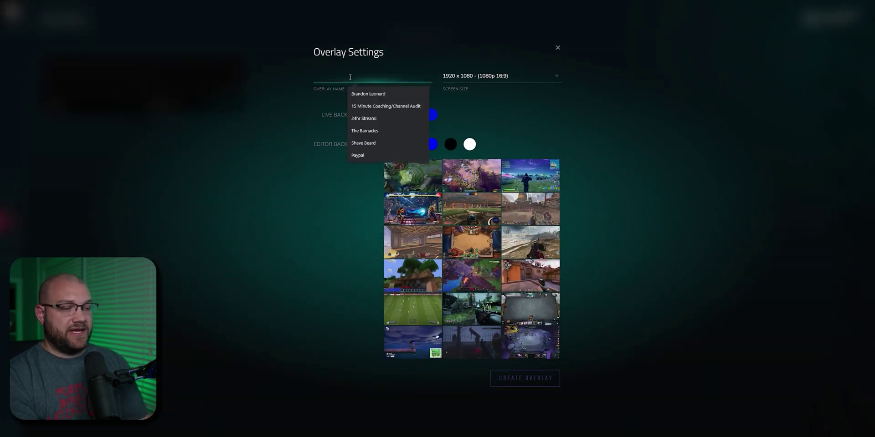
text(Studio Test 2)
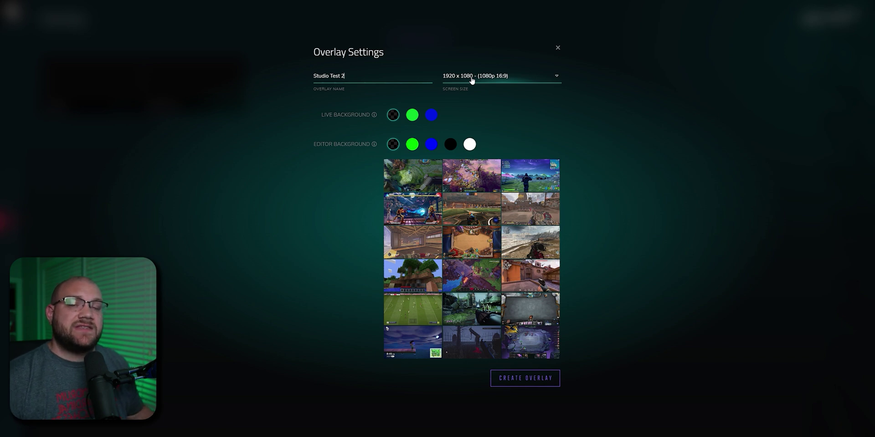
Step: Set the screen size to 1920 x 1080 and create the overlay
click(472, 81)
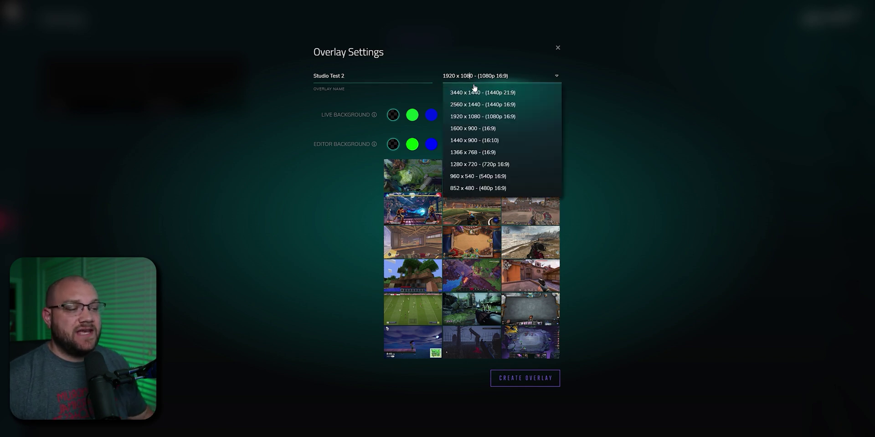
click(478, 169)
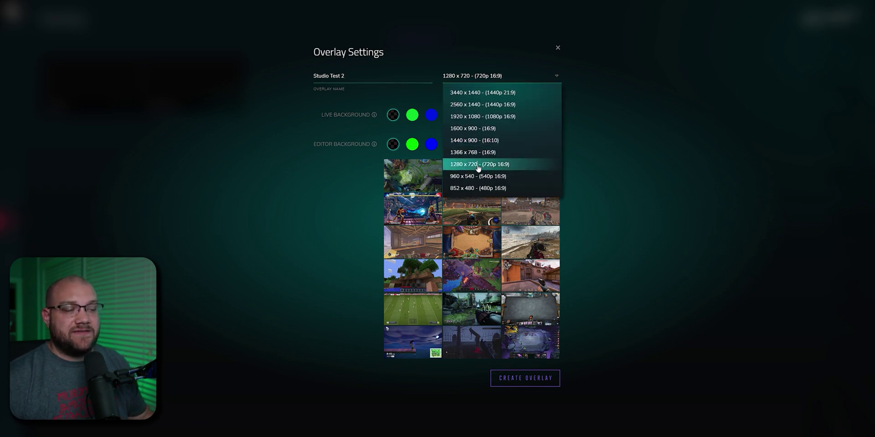
click(496, 78)
click(496, 116)
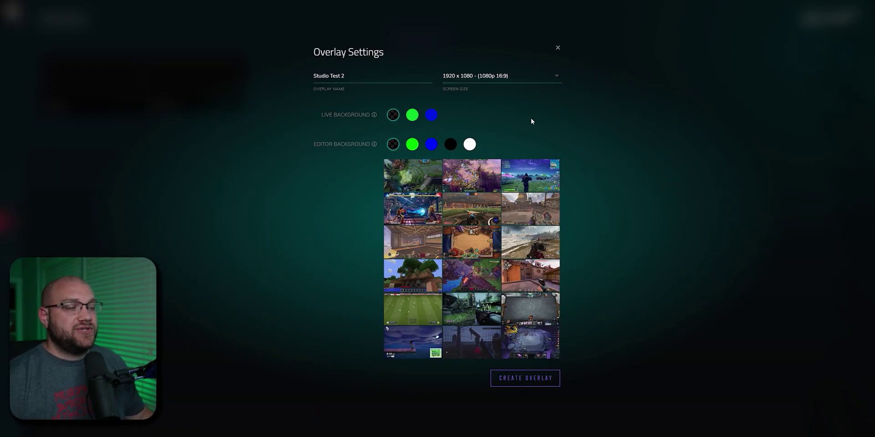
click(541, 378)
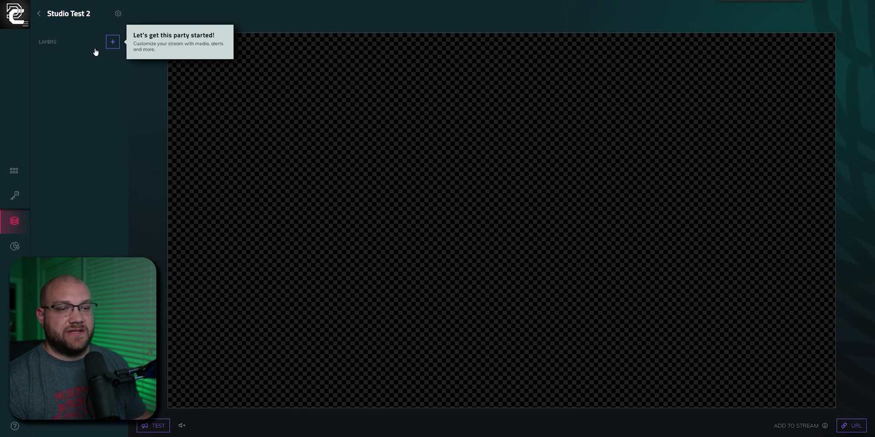
Step: Add a follower alert layer and place it in the canvas's bottom-right corner
click(112, 47)
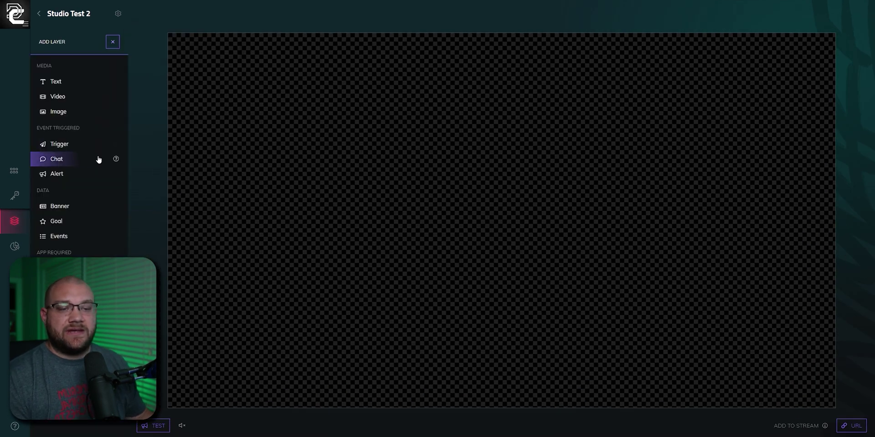
click(62, 176)
drag(283, 95, 770, 371)
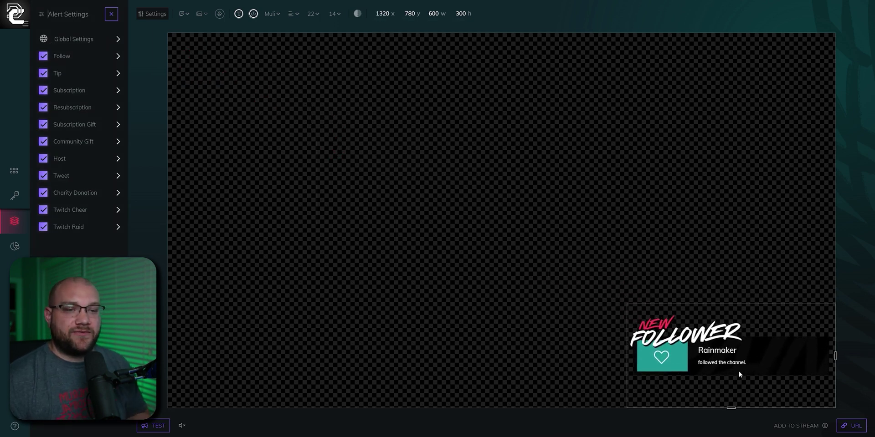
click(111, 15)
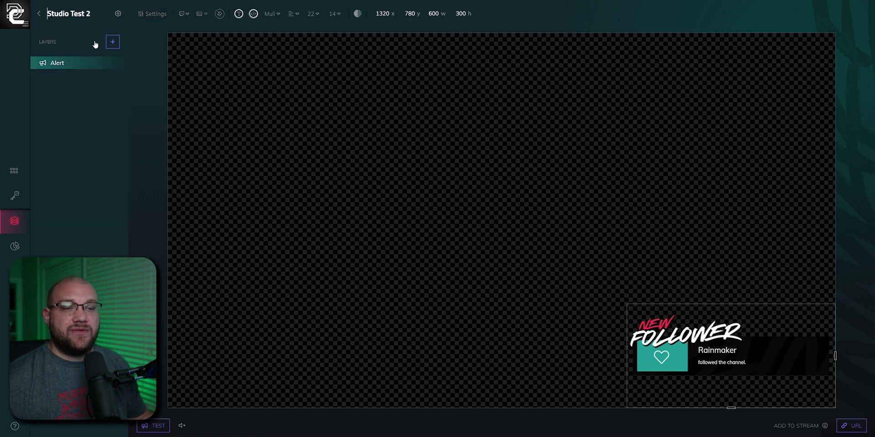
Step: Add a chat layer, move it down from the top, and enlarge it to 551 by 426
click(109, 44)
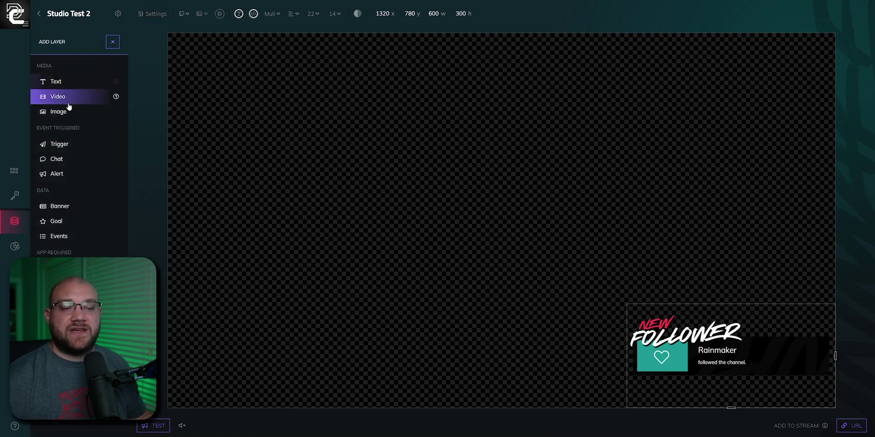
mouse_move(117, 147)
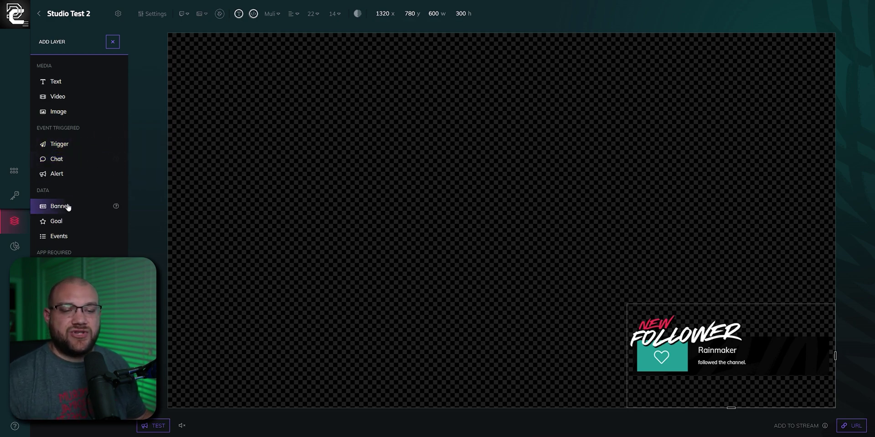
click(58, 159)
drag(236, 133, 256, 173)
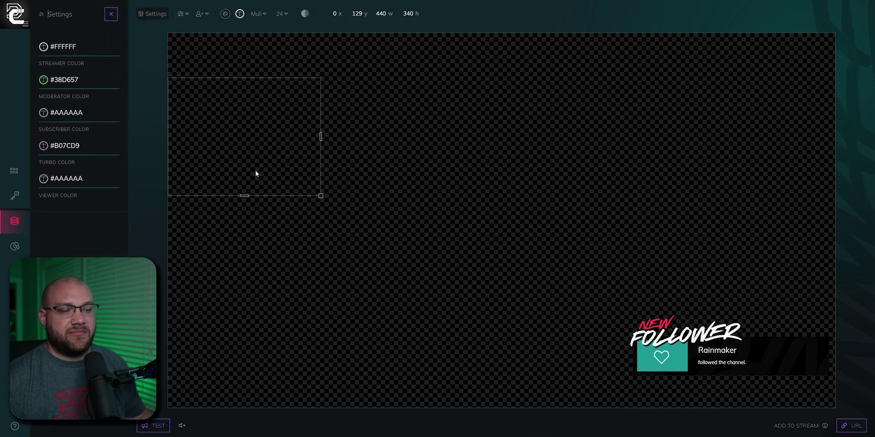
drag(321, 195, 310, 224)
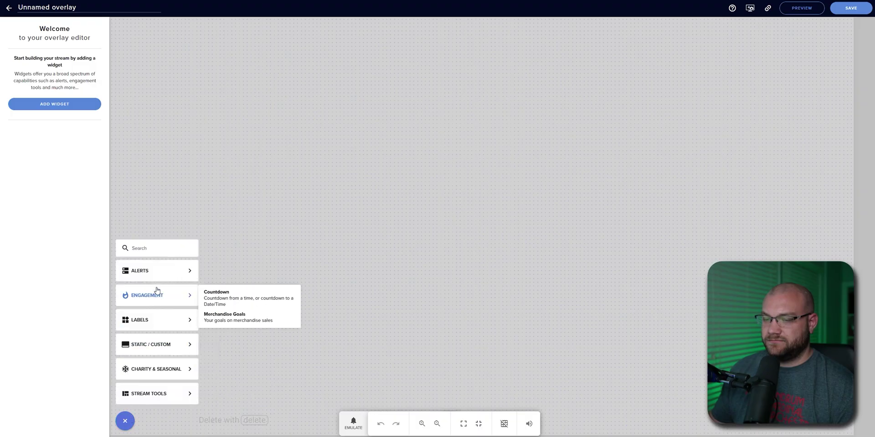
Step: Add and position an alert box widget, then copy the overlay's URL
mouse_move(169, 274)
click(221, 273)
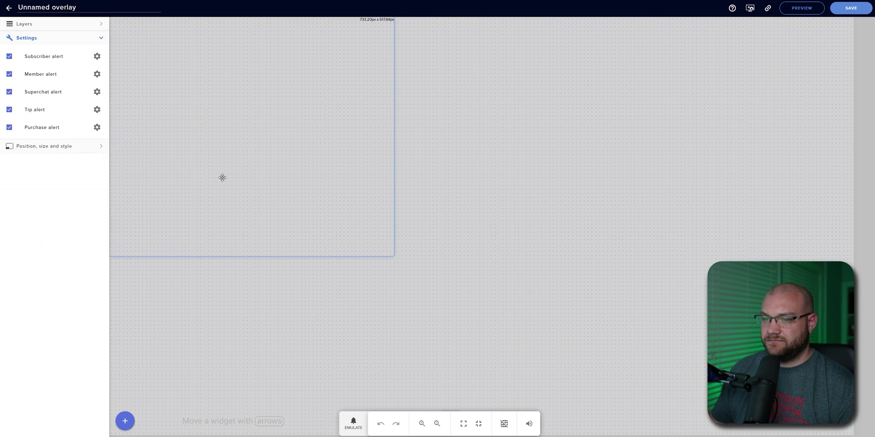
drag(221, 178, 279, 201)
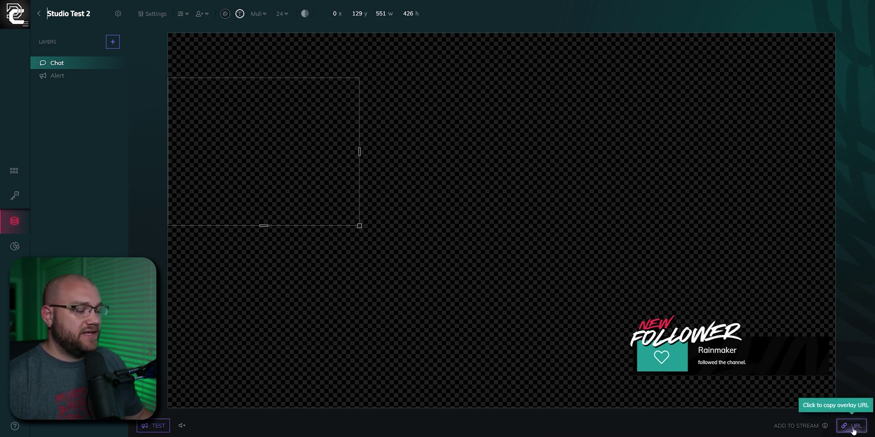
click(854, 429)
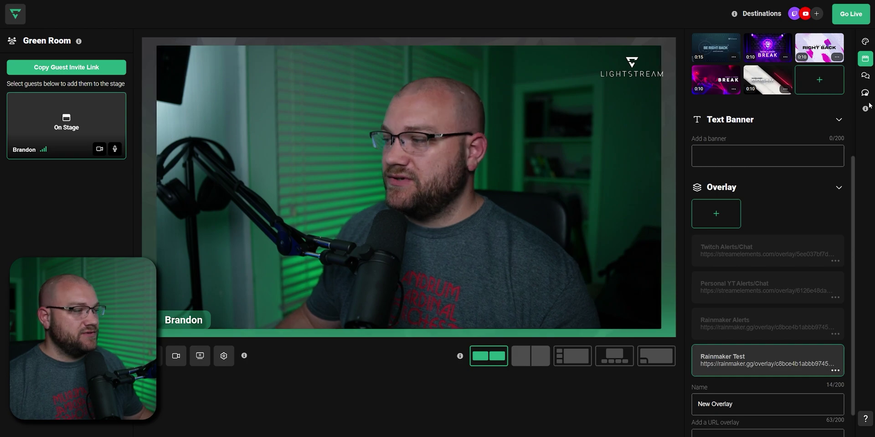
Step: Switch to the scenes and overlays panel and start a new URL overlay
click(865, 58)
click(864, 36)
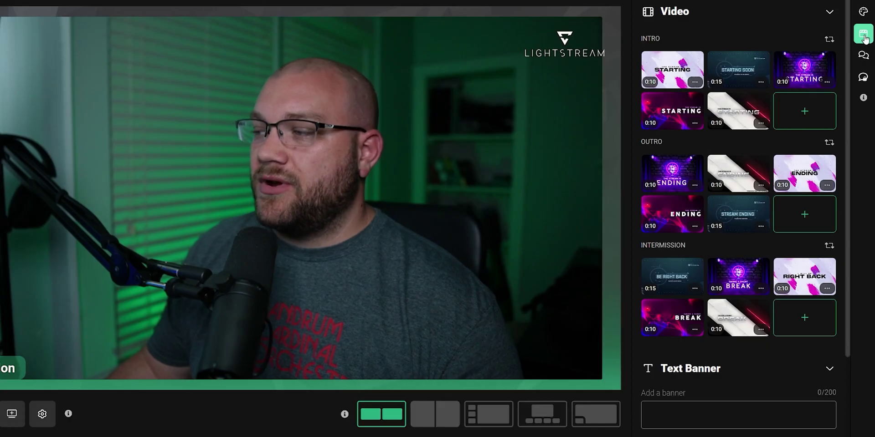
scroll(728, 344, down, 5)
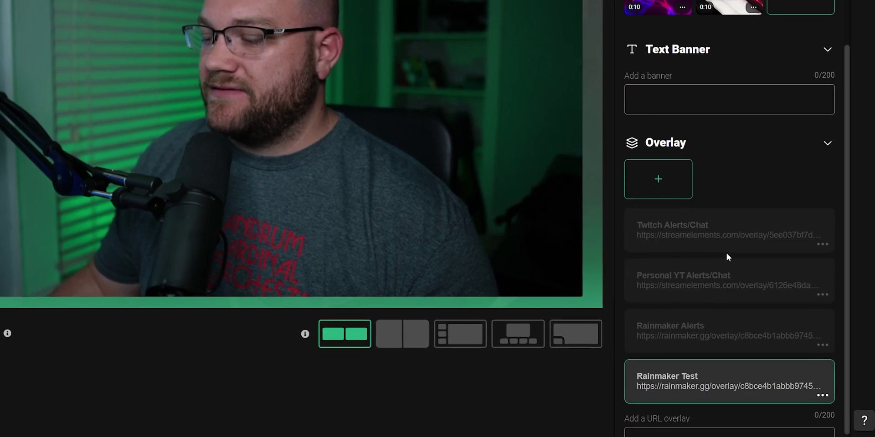
scroll(726, 253, down, 1)
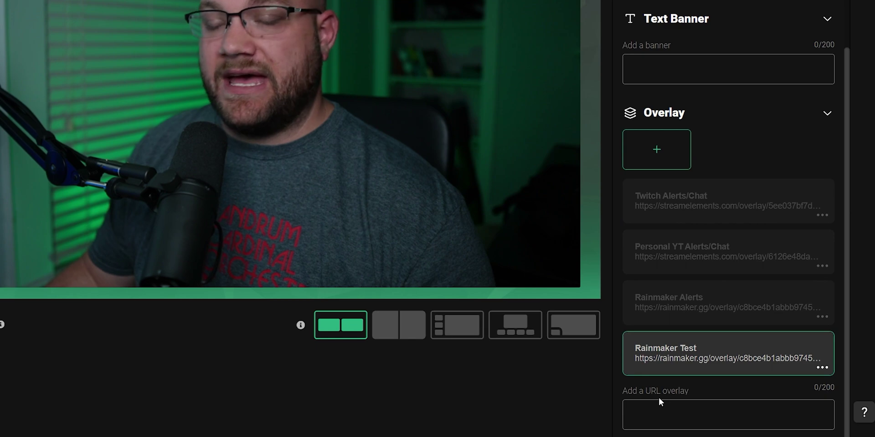
click(680, 424)
Step: Name it Rainmaker Test 2, paste the Rainmaker address, save, and make it active
scroll(681, 423, down, 2)
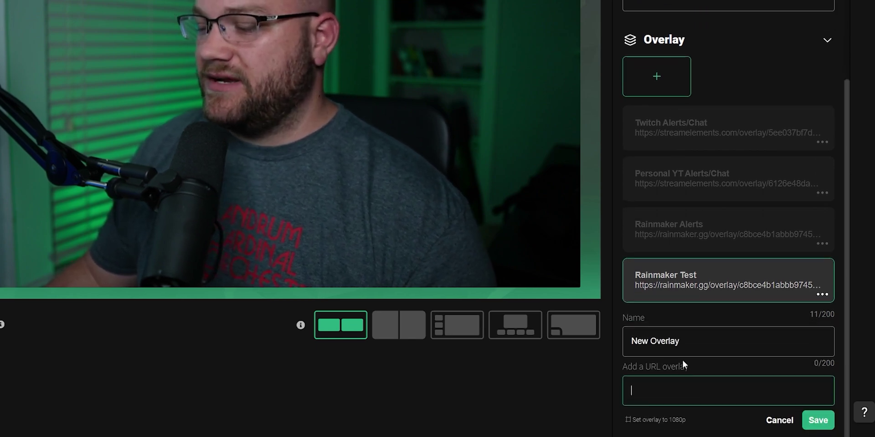
drag(680, 342, 625, 343)
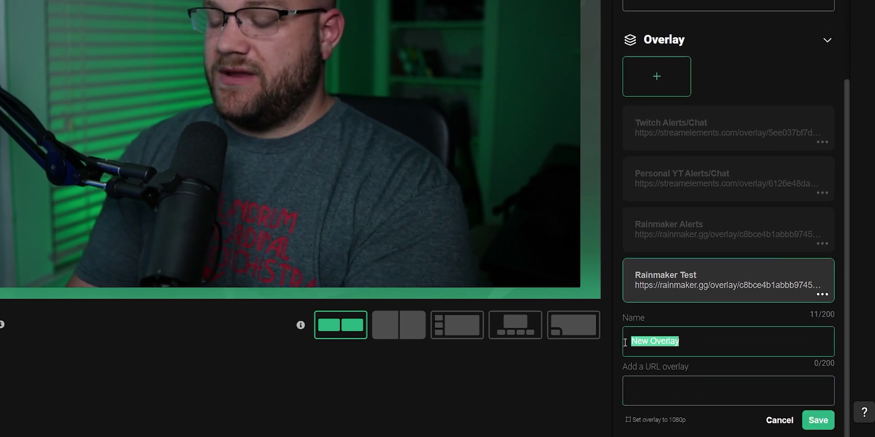
text(Rainmaker Test 2)
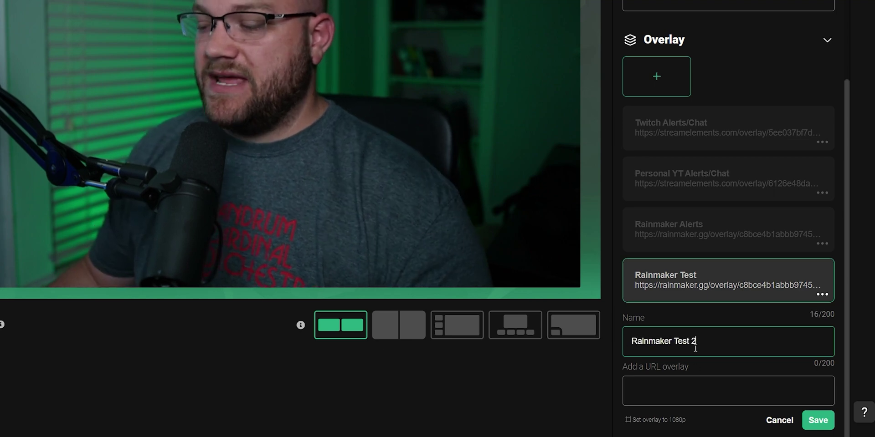
key(ctrl+v)
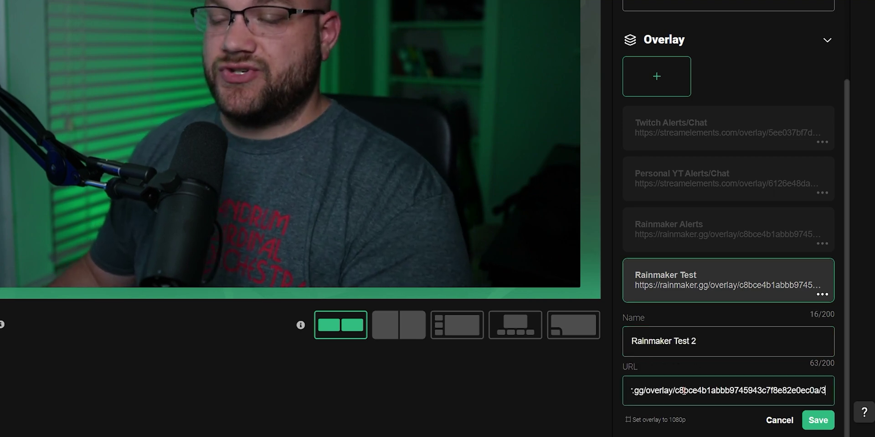
click(826, 423)
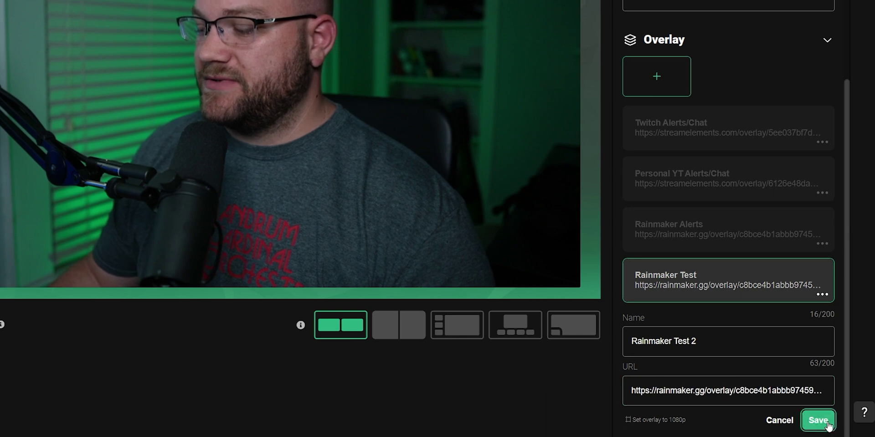
scroll(705, 336, down, 1)
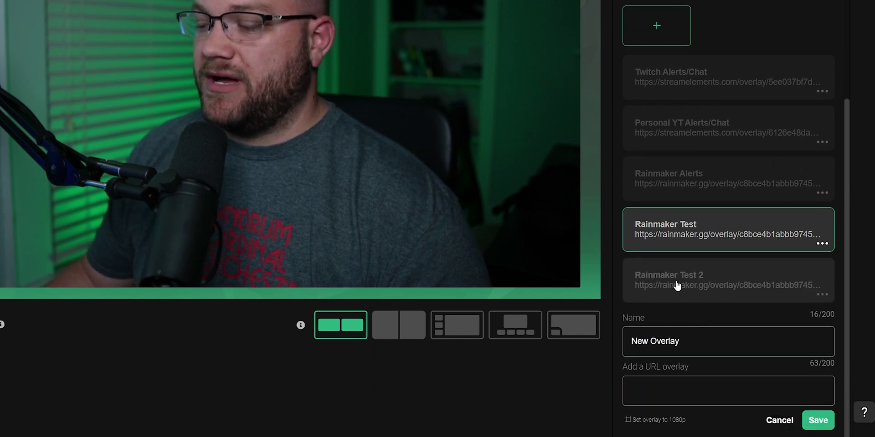
click(698, 285)
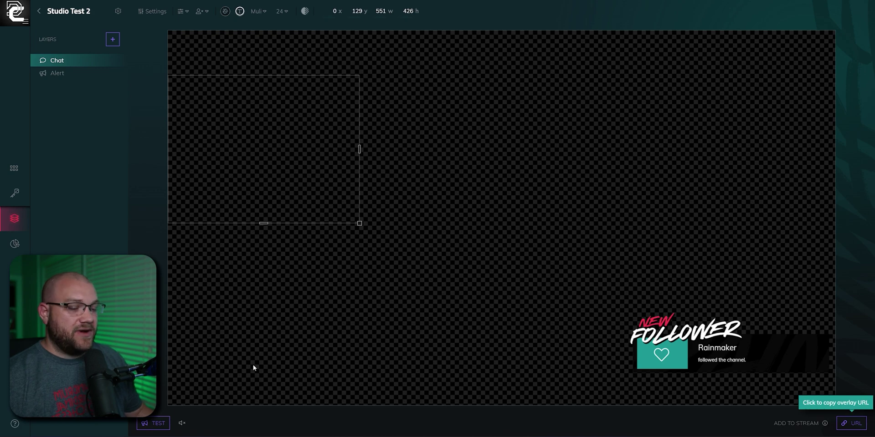
Step: Replay a test new-follower alert from the Rainmaker editor's TEST menu
click(161, 422)
click(166, 254)
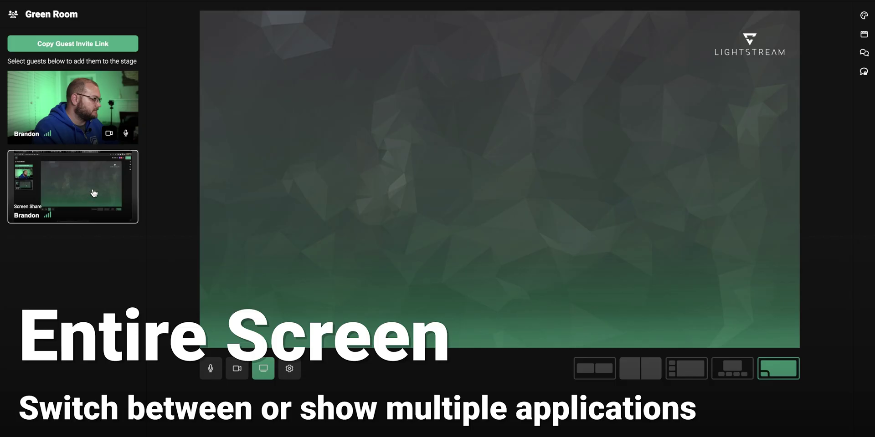
Step: Put the shared Lightstream Studio browser tab on stage and activate the Rainmaker Test 2 overlay
click(93, 191)
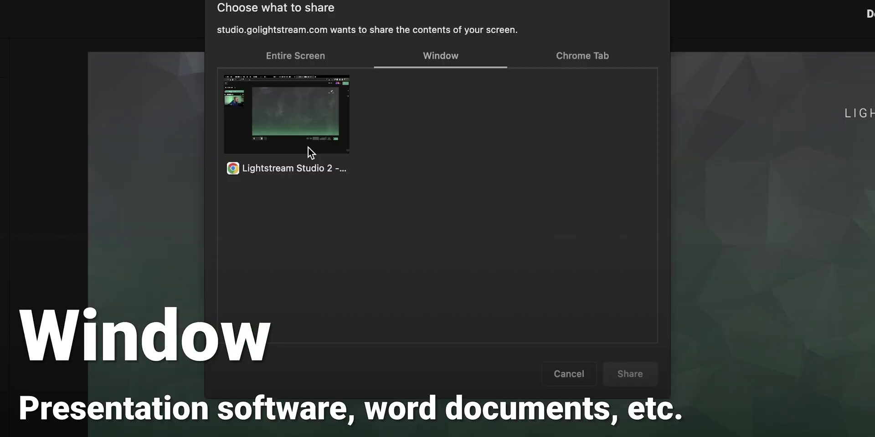
click(308, 147)
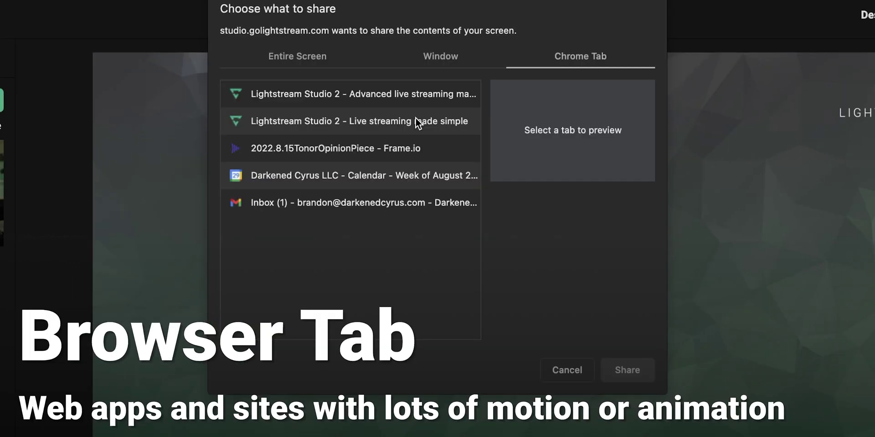
click(415, 123)
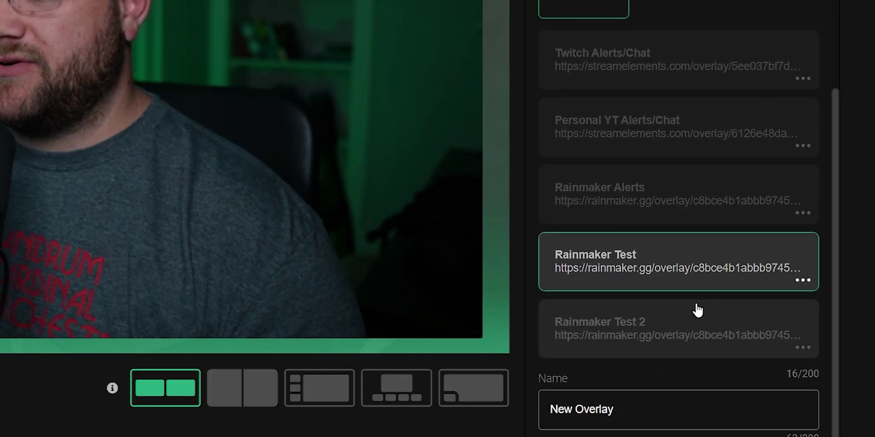
click(639, 338)
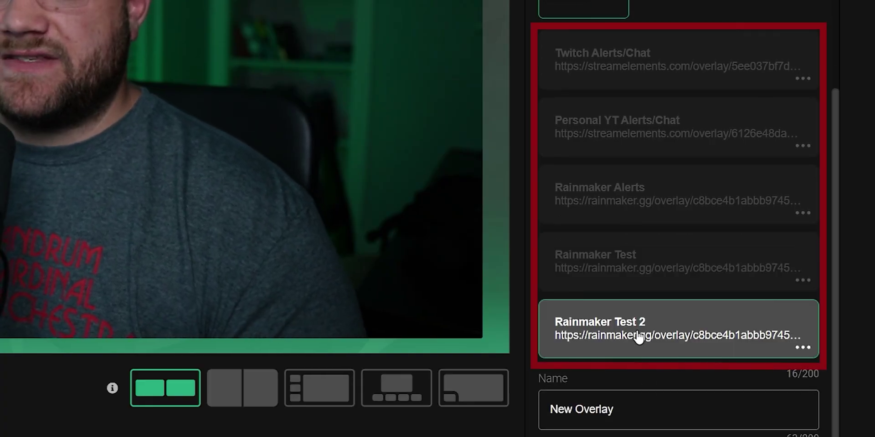